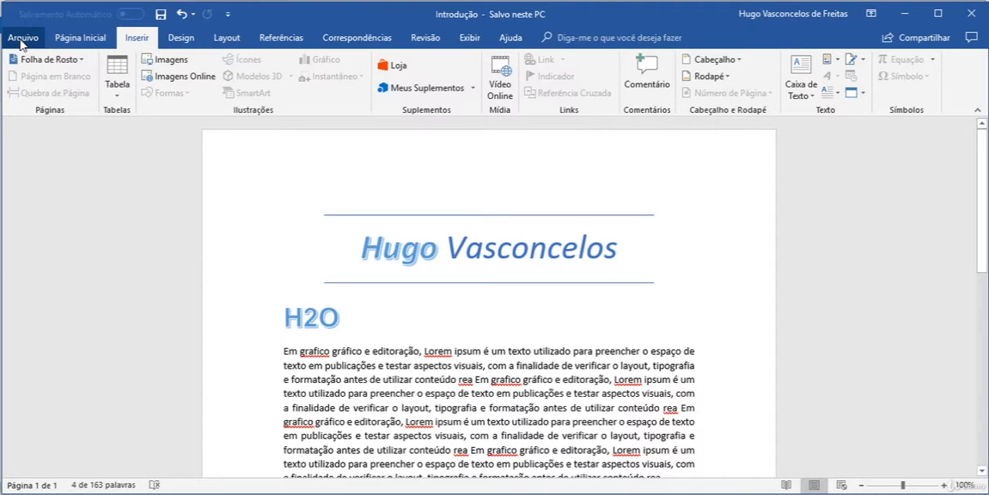
left_click(21, 39)
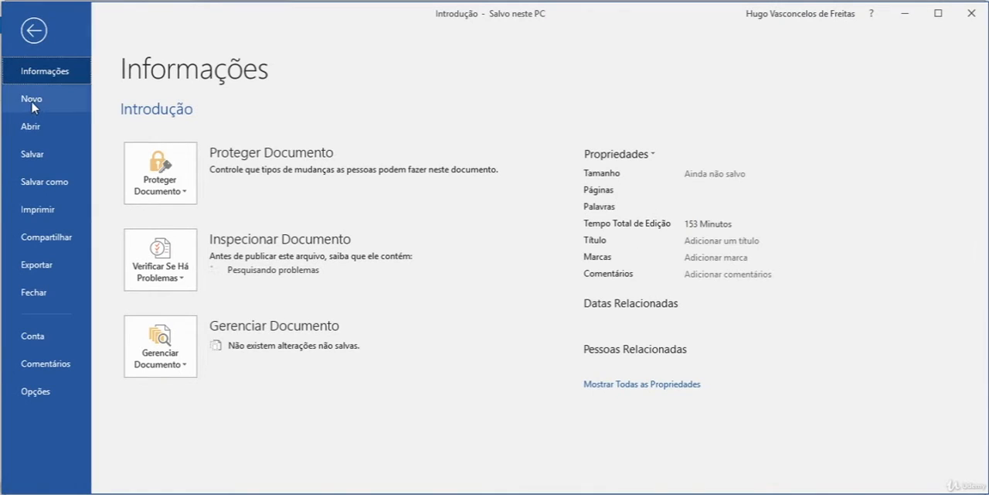
left_click(34, 34)
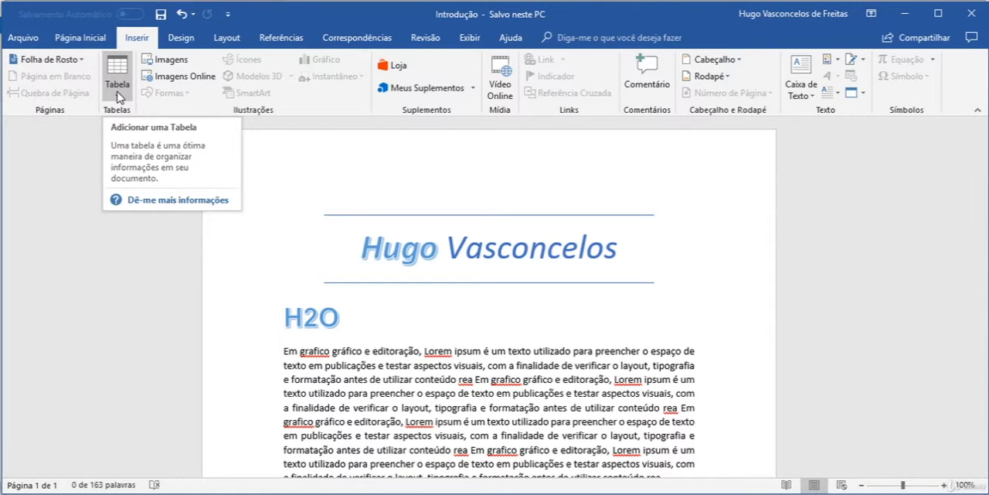
Add an empty paragraph after the "Memorando" list item, outside the bulleted list, and clear all its formatting.
scroll(430, 381, "down", 5)
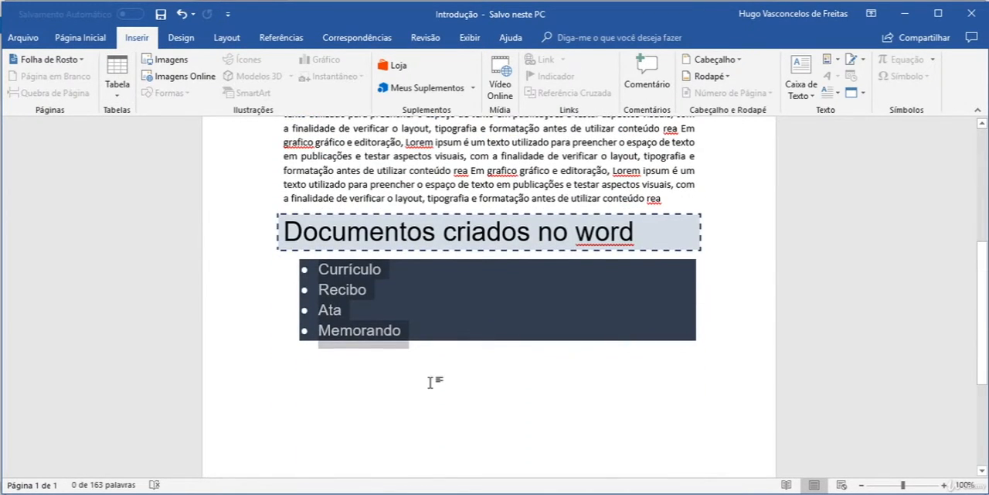
left_click(430, 382)
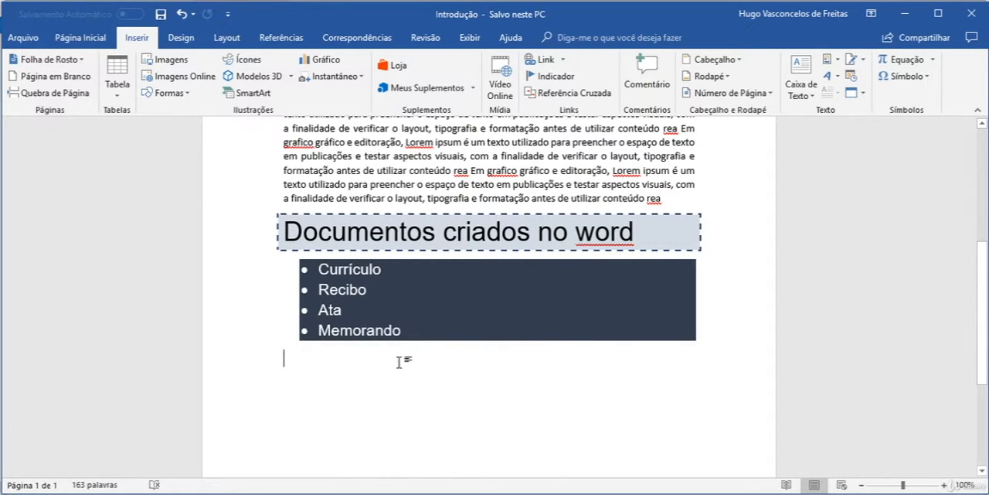
left_click(404, 331)
key("Return")
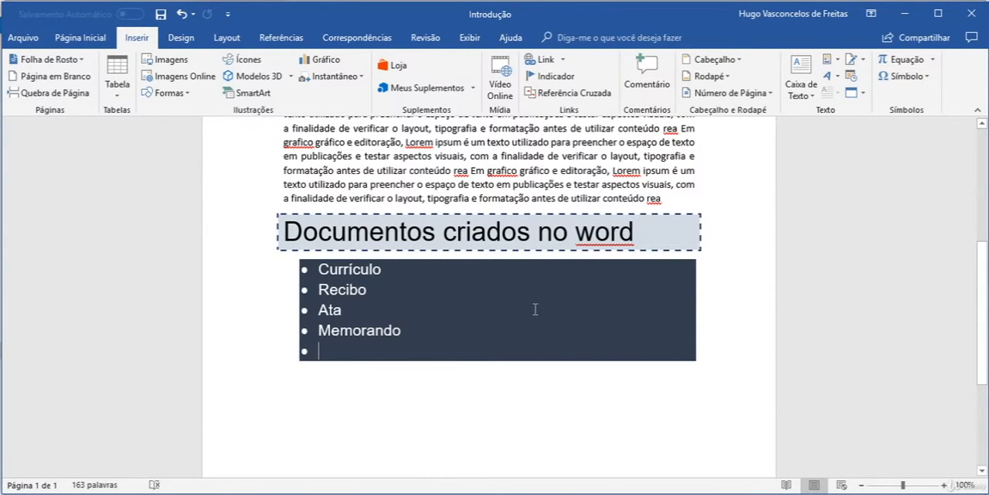
key("Return")
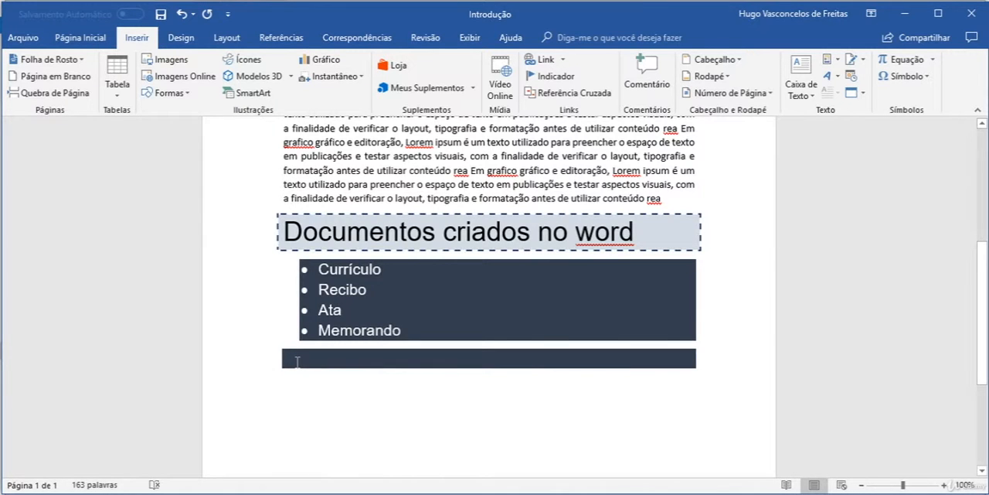
left_click(81, 38)
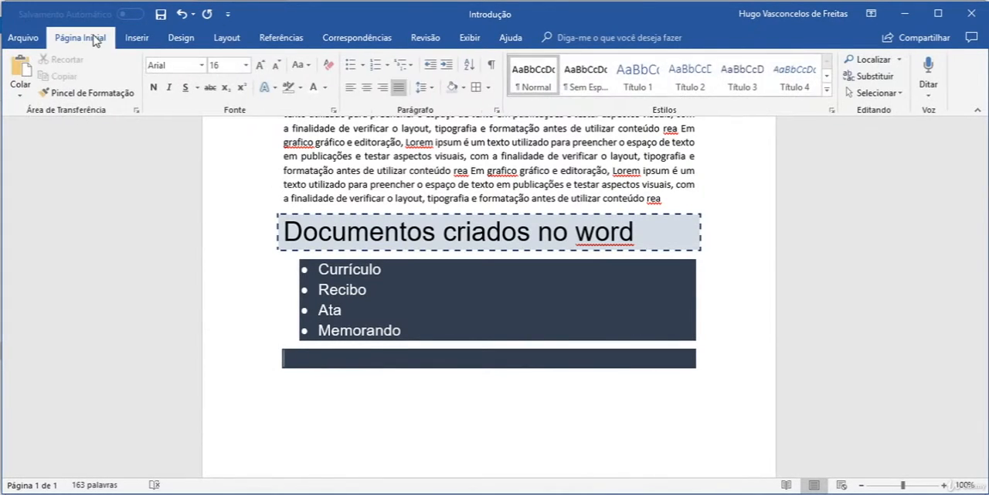
left_click(329, 69)
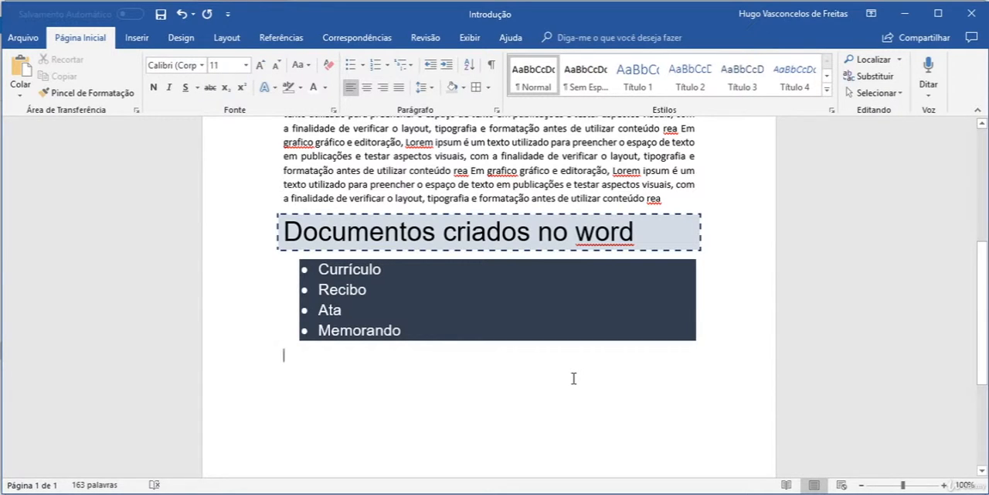
Enter the heading text "Tabela de produtos" in the empty paragraph below the bulleted list.
type("Tabela ")
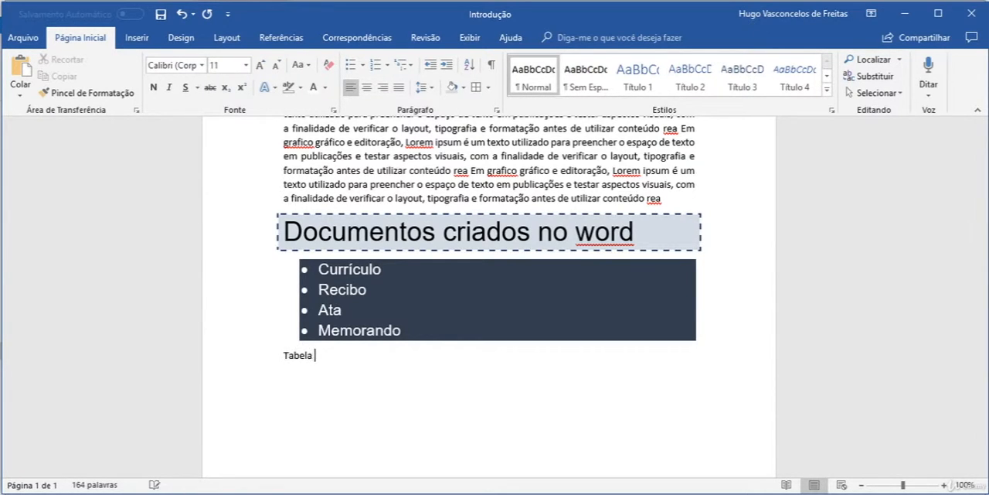
type("de produtos")
Format the "Tabela de produtos" heading as 14 pt bold.
left_click_drag(368, 355, 286, 355)
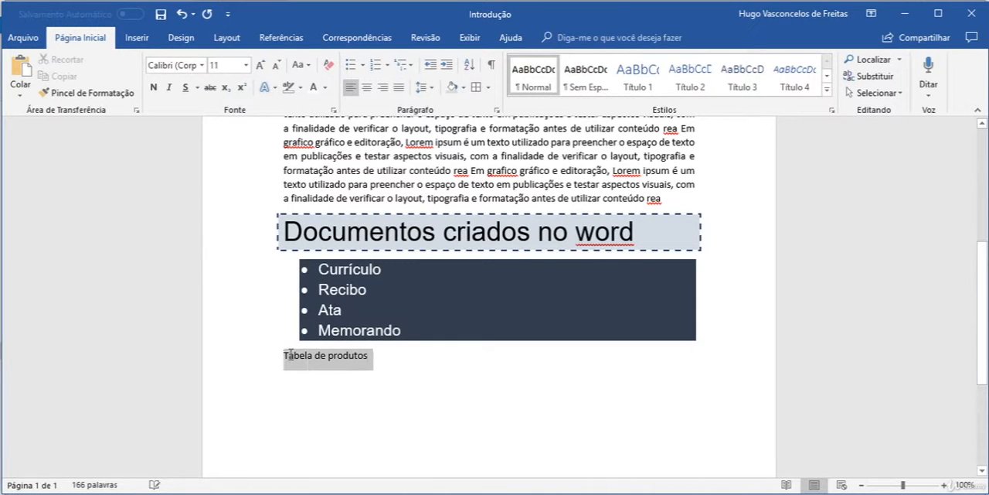
left_click(260, 65)
left_click(261, 65)
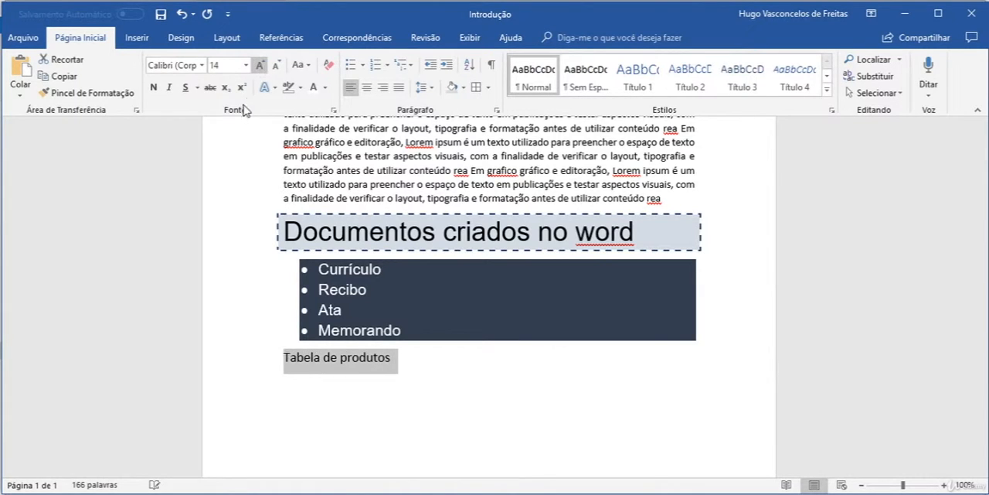
left_click(154, 89)
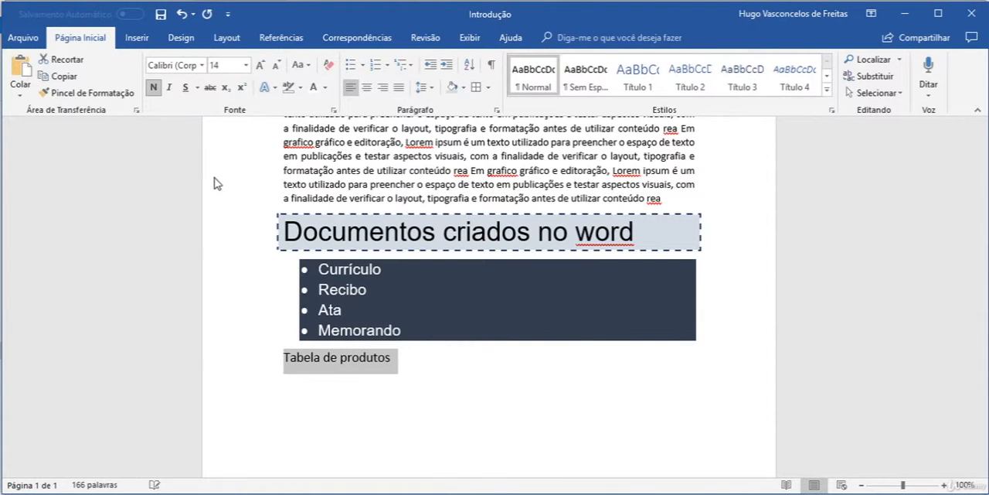
left_click(421, 374)
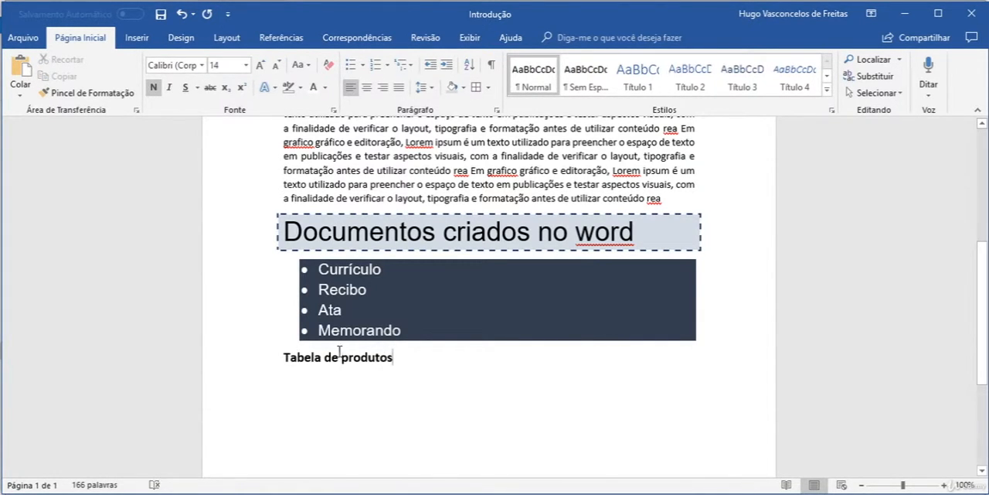
Add one blank line above and one below the "Tabela de produtos" heading.
left_click(285, 361)
key("Return")
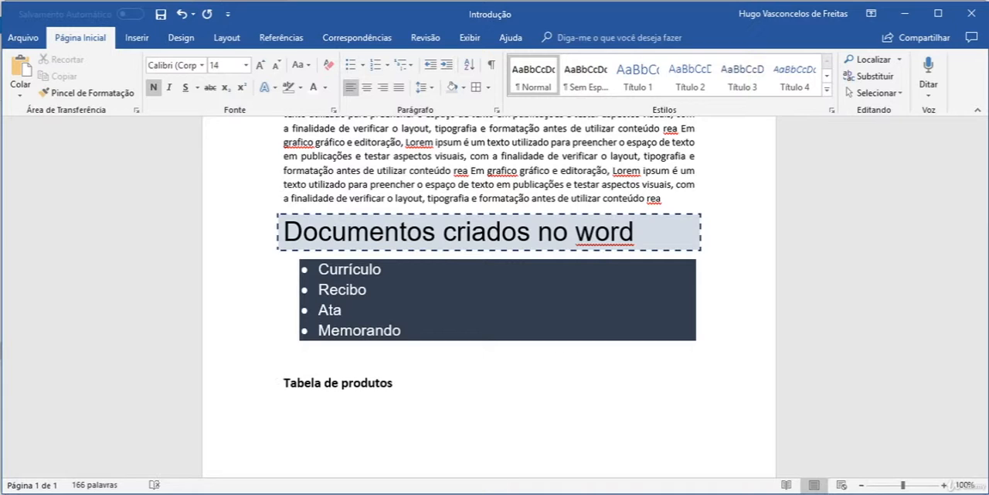
left_click(409, 384)
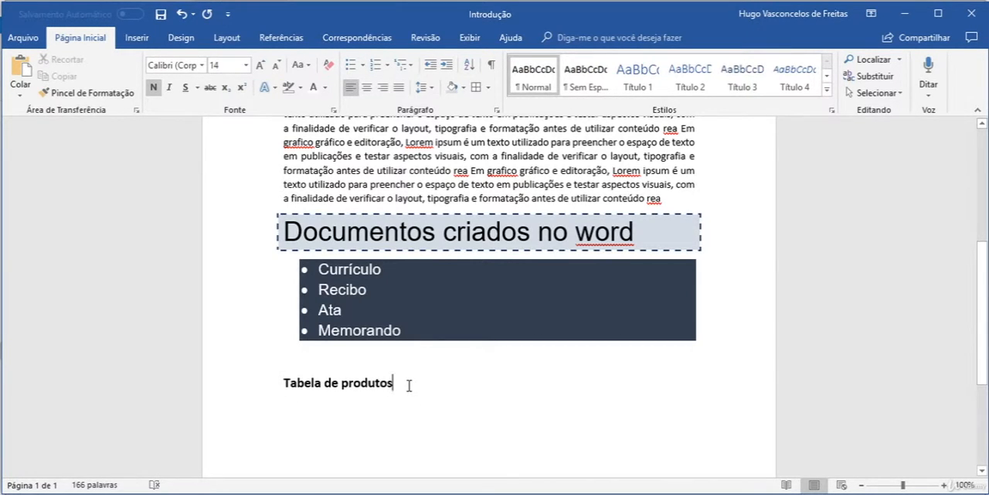
key("Return")
Insert a table of 3 columns by 3 rows below the "Tabela de produtos" heading.
left_click(143, 41)
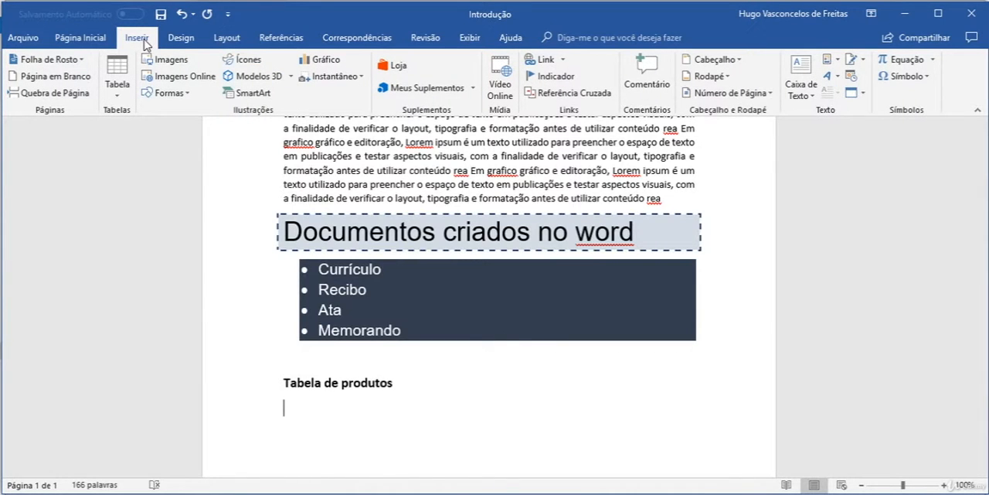
left_click(117, 93)
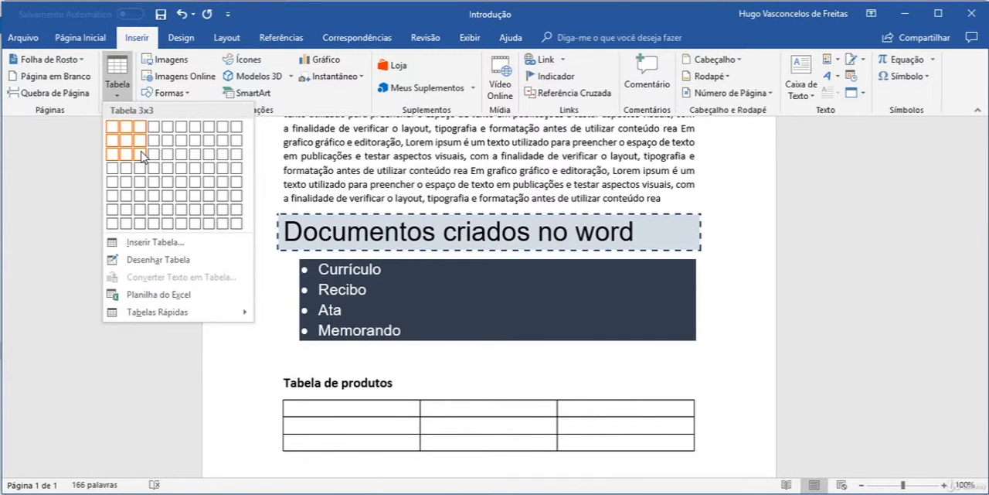
left_click(142, 155)
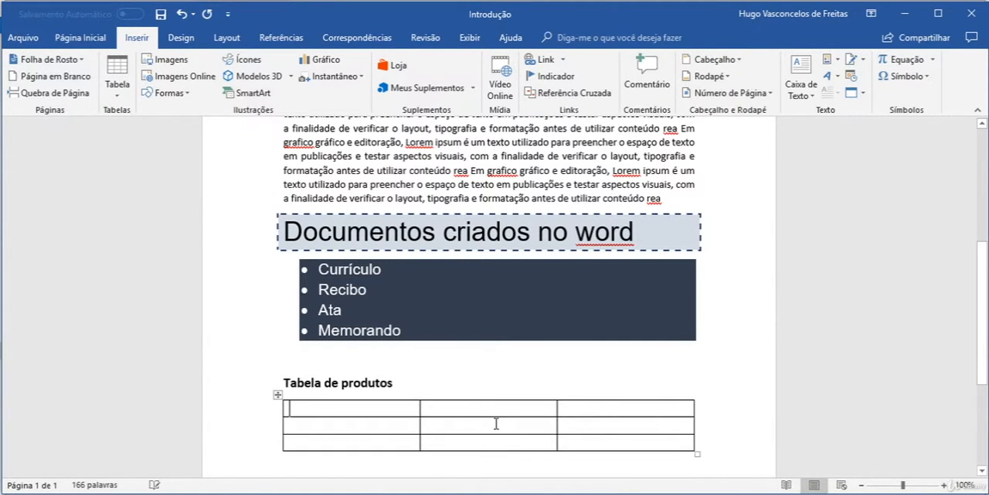
scroll(402, 417, "down", 2)
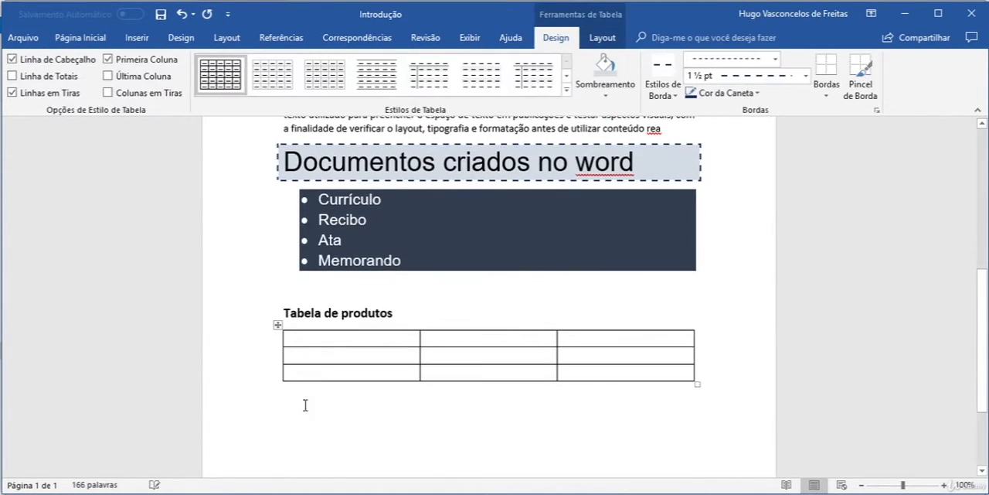
Select the whole 3x3 table and delete it from the document.
left_click(279, 325)
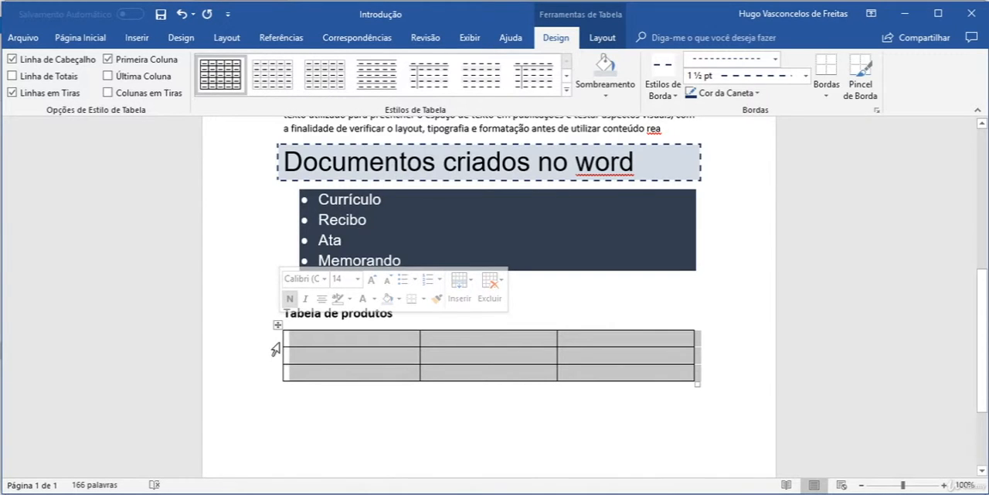
left_click(279, 344)
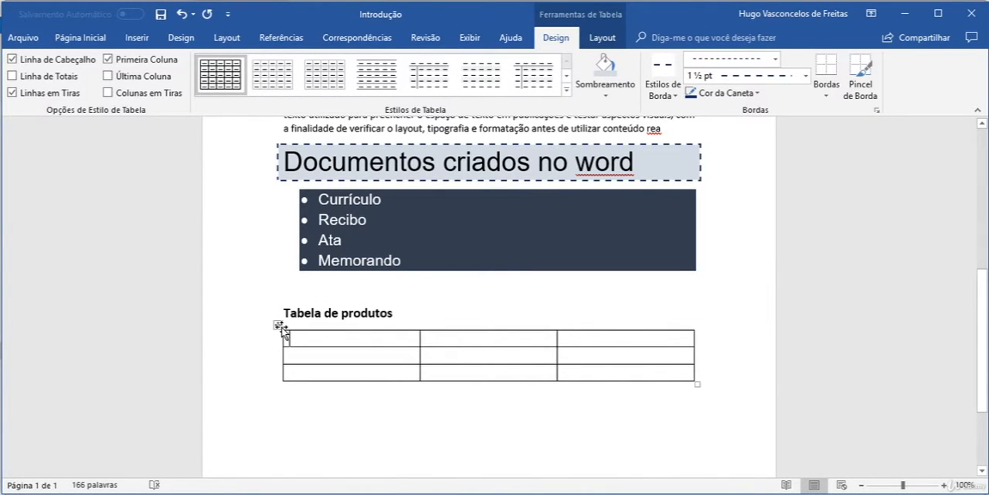
left_click(280, 328)
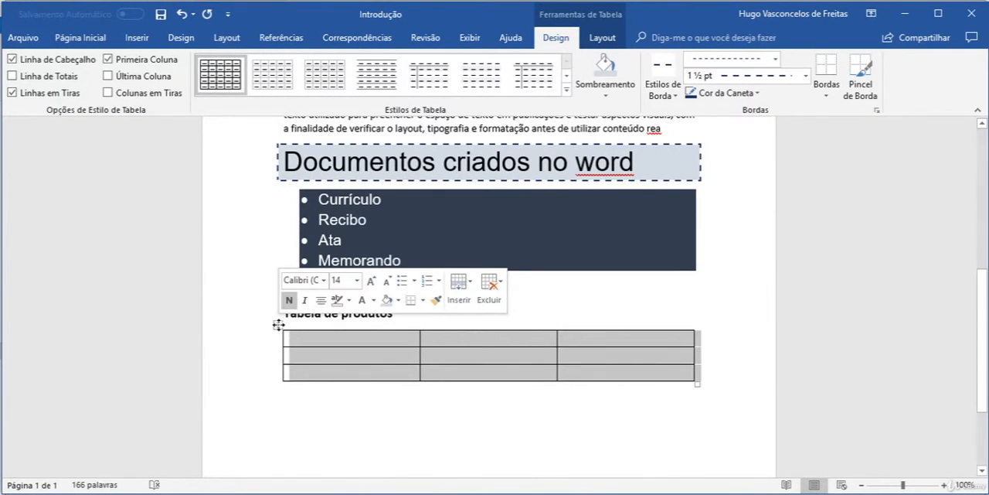
key("Delete")
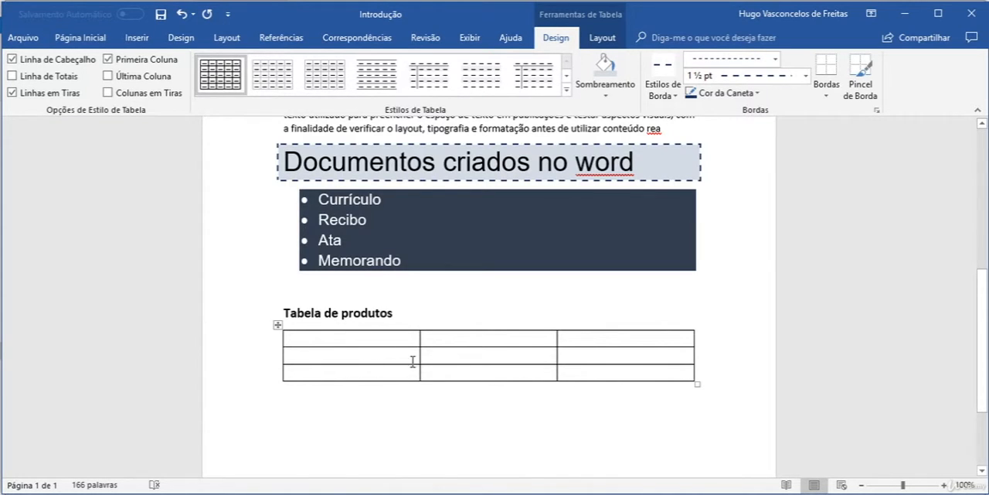
left_click(278, 324)
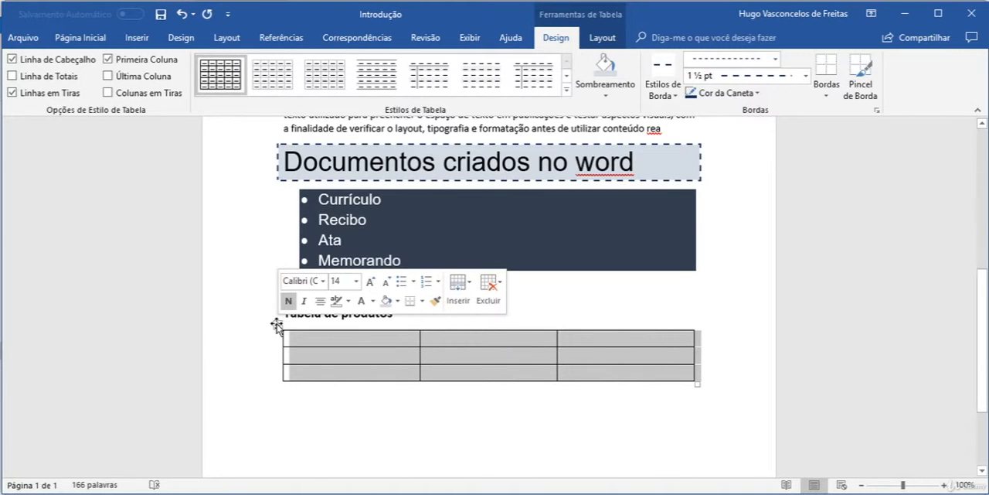
left_click(492, 291)
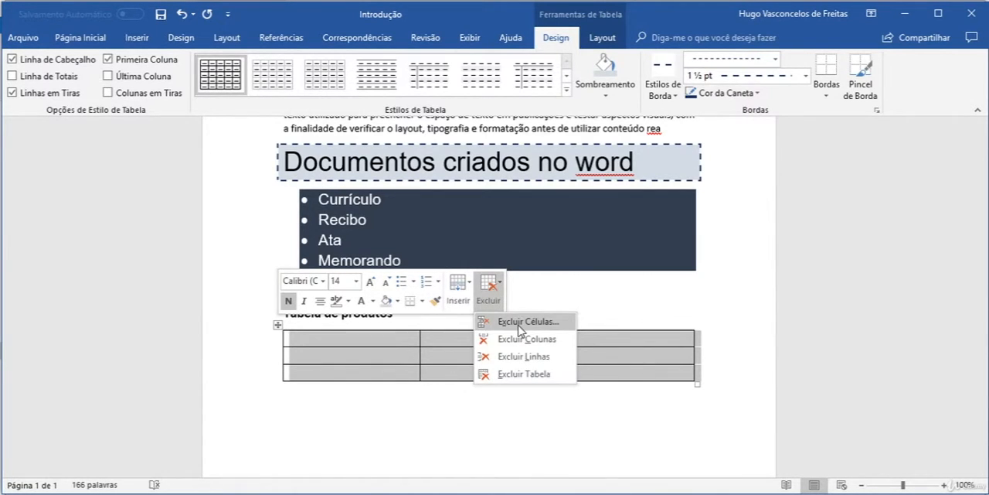
left_click(523, 374)
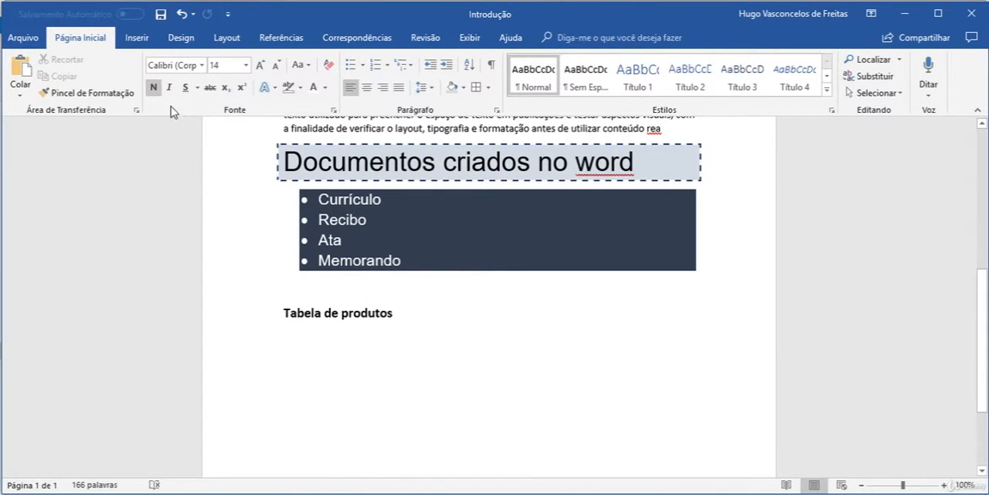
Insert a table with 4 columns and 4 rows, with fixed column width, below the "Tabela de produtos" heading.
left_click(139, 40)
left_click(120, 81)
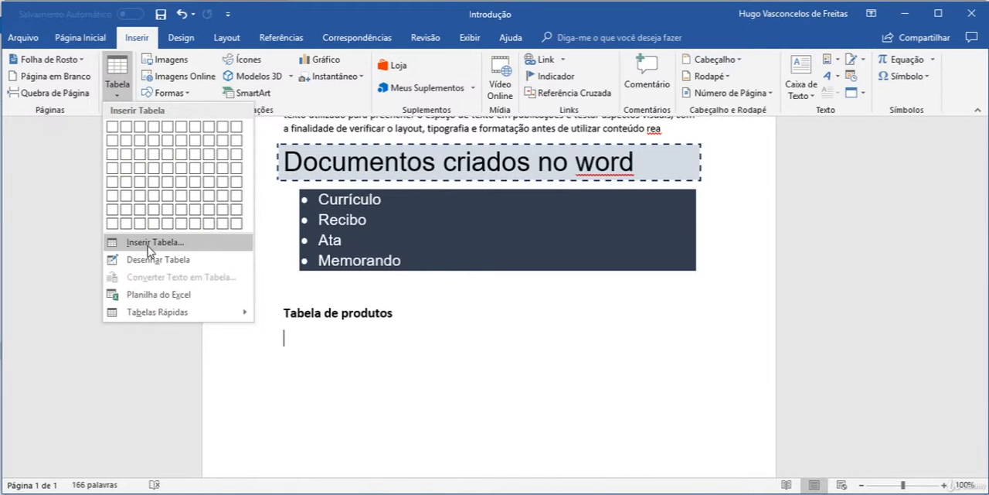
left_click(156, 243)
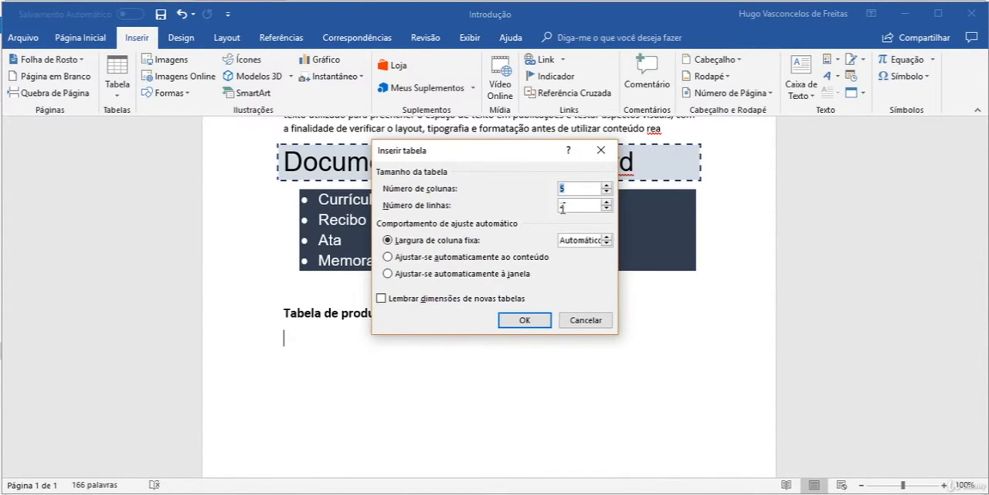
type("4")
key("Tab")
left_click(529, 323)
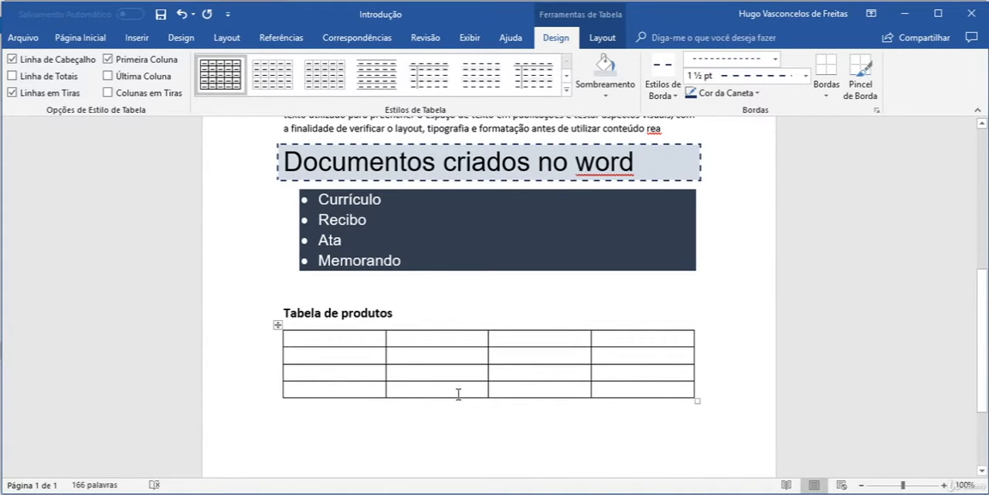
Fill the table's first row with the column headers "Produtos", "Valor", "Quantidade" and "Total".
type("Produtos")
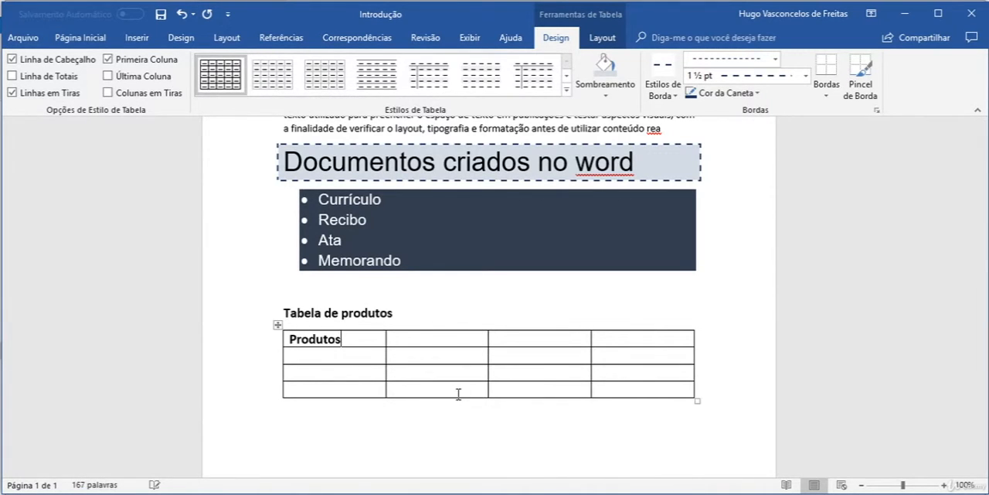
key("Tab")
type("Valor")
key("Tab")
type("Quantidade")
key("Tab")
type("T")
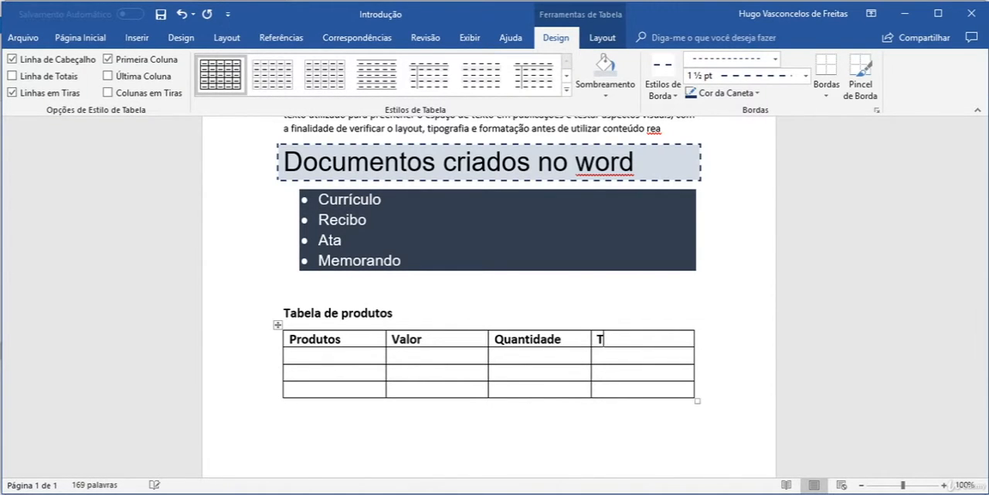
type("otal")
Center the header row's text and set its font size to 12 pt.
left_click_drag(634, 338, 274, 346)
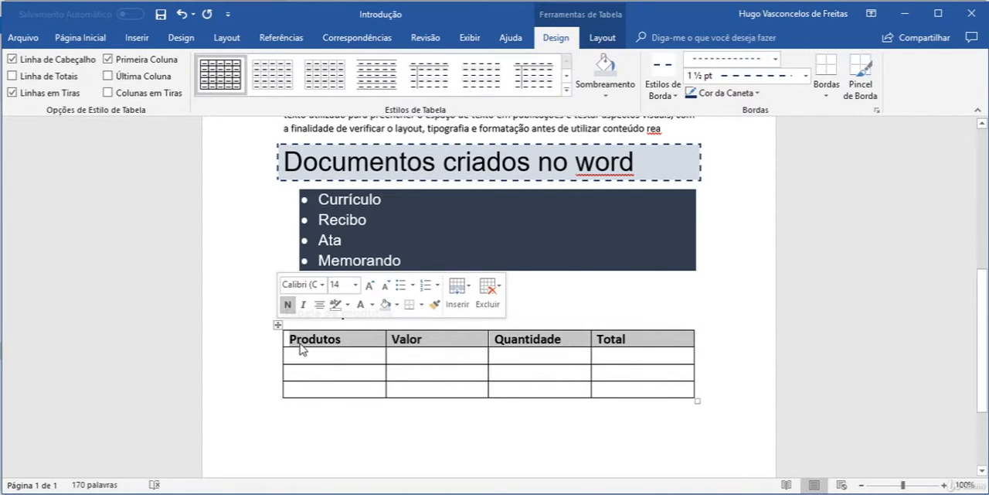
left_click(74, 39)
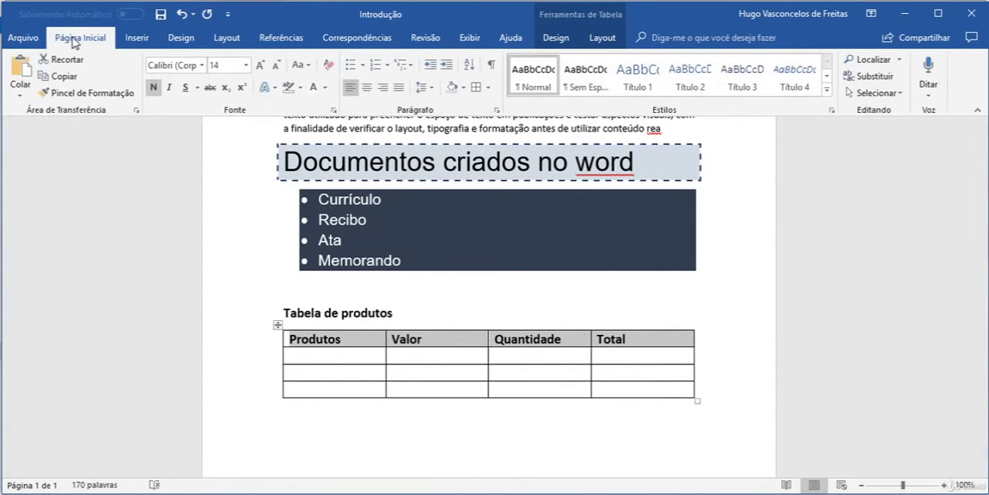
left_click(367, 88)
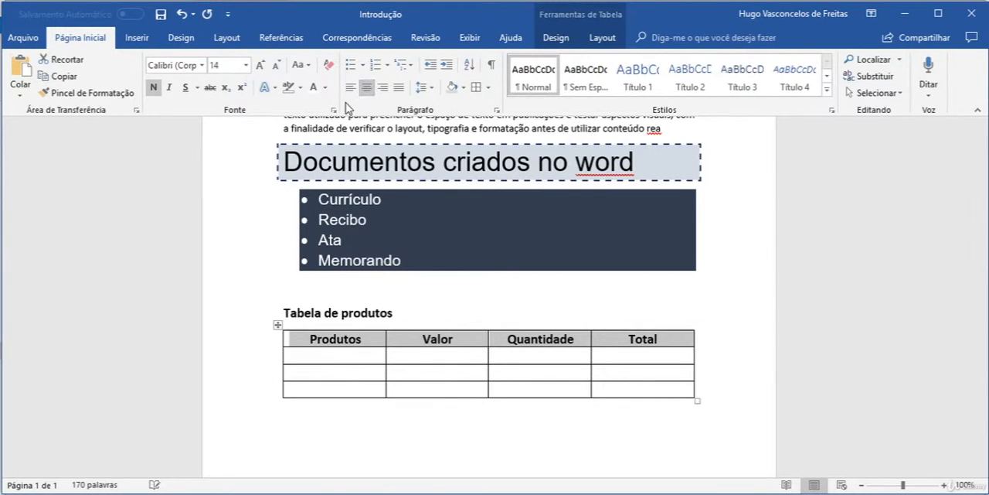
left_click(276, 66)
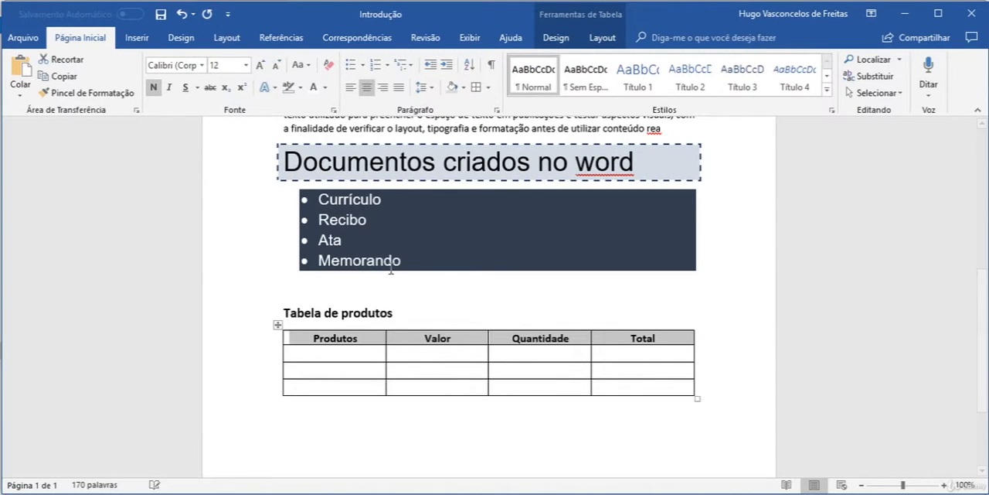
left_click(352, 353)
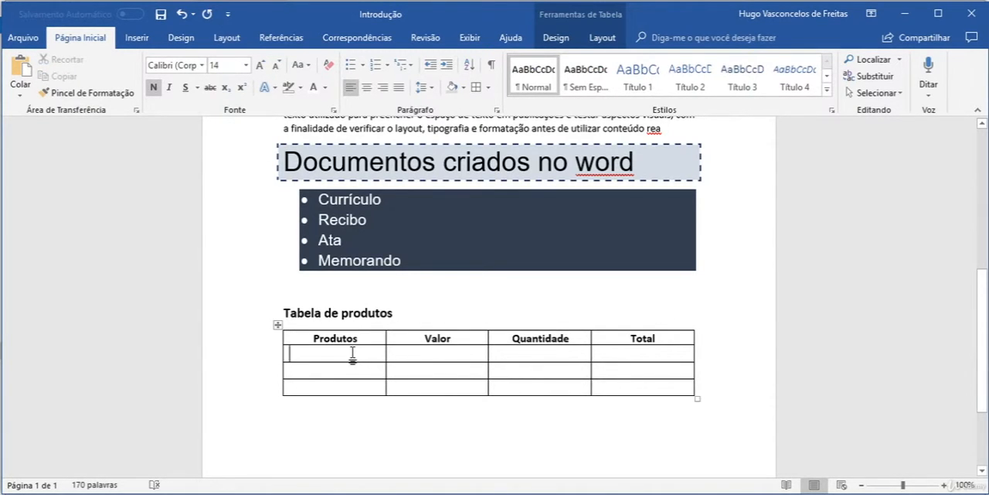
Enter "Arroz" in the first cell under Produtos, remove its bold, set it to 11 pt and center it.
type("Arroz")
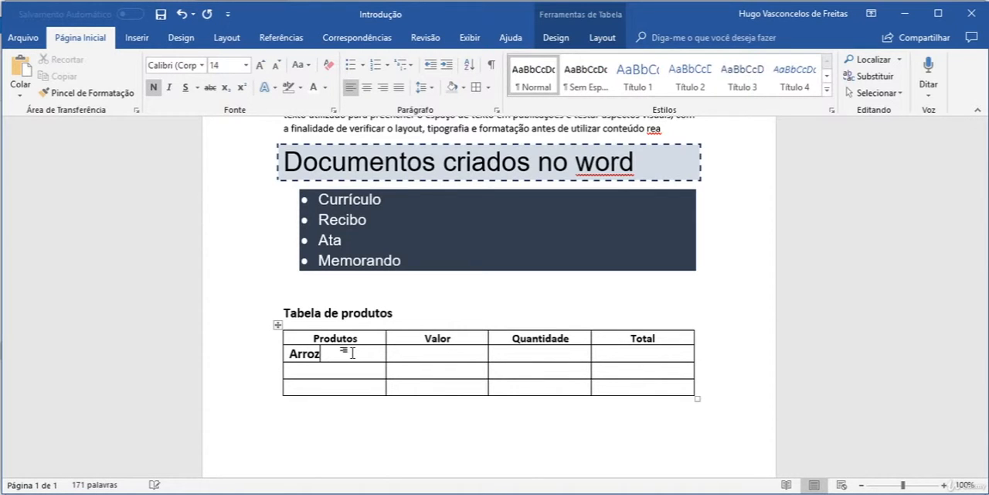
left_click_drag(332, 353, 286, 354)
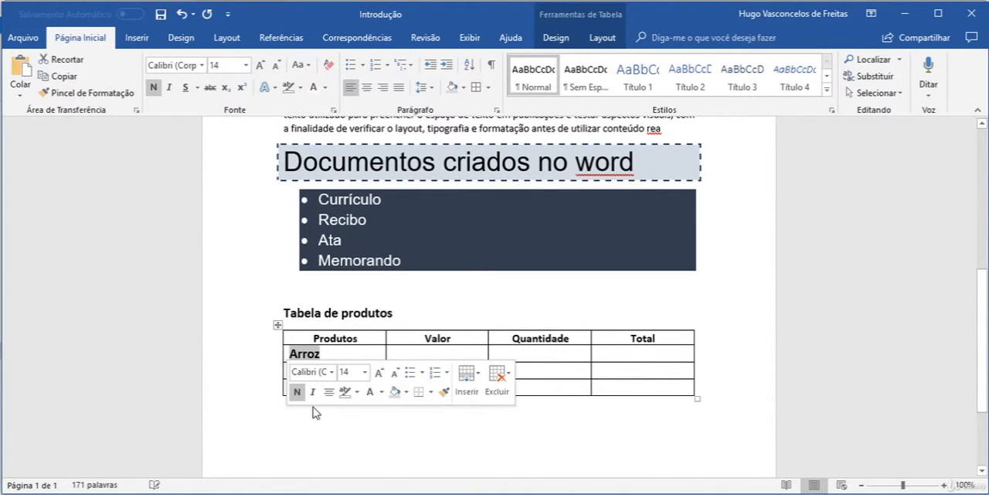
left_click(153, 87)
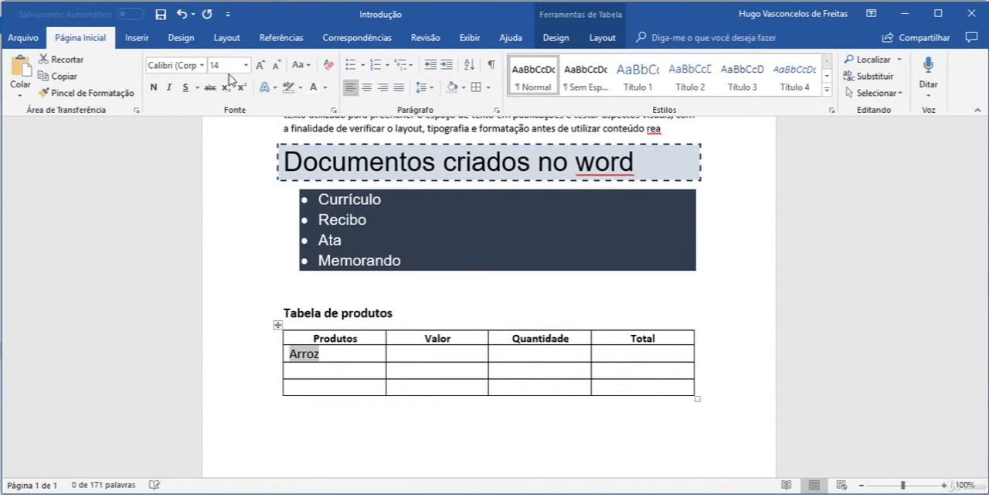
left_click(248, 66)
left_click(220, 123)
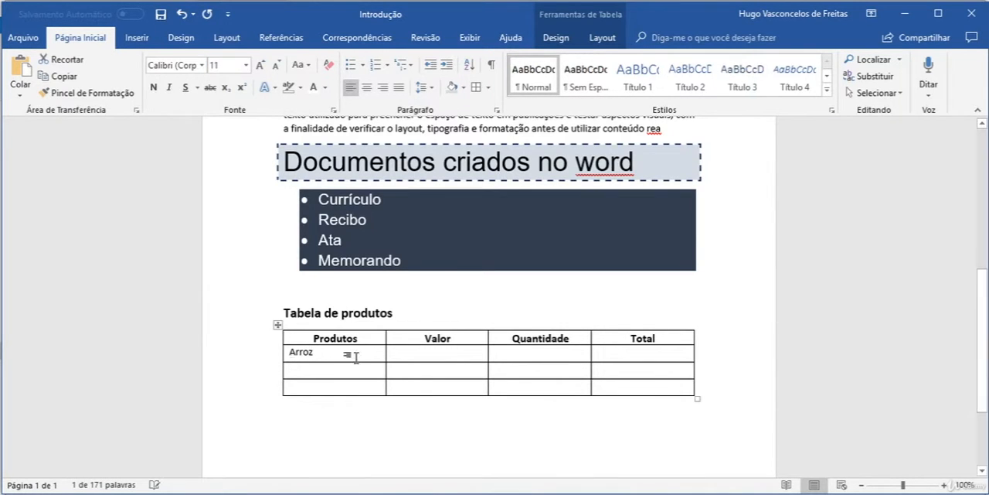
left_click(367, 87)
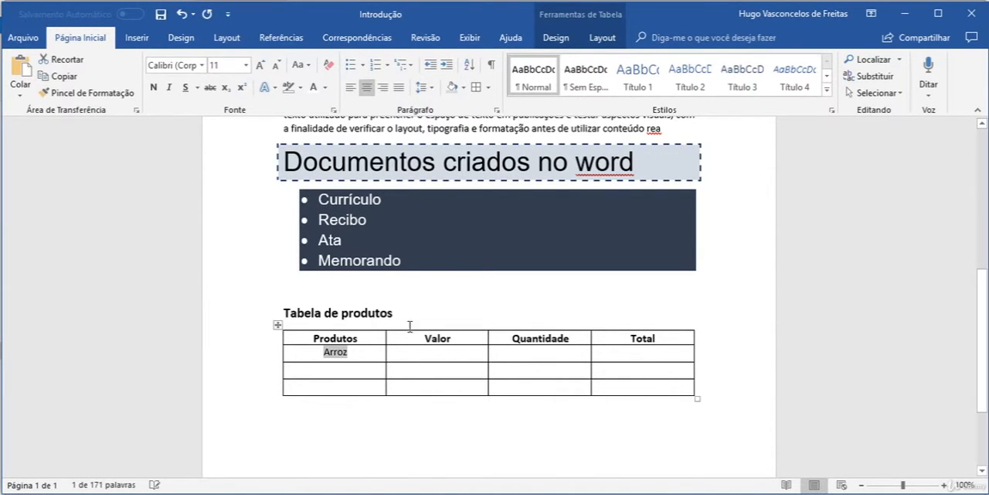
Copy the formatting of "Arroz" onto all cells below the Valor, Quantidade and Total headers.
left_click(331, 372)
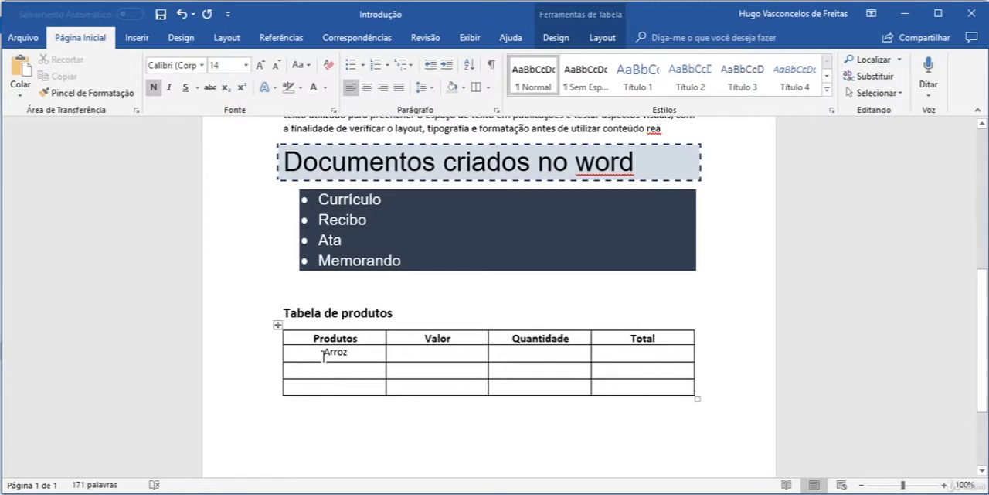
left_click_drag(331, 355, 665, 387)
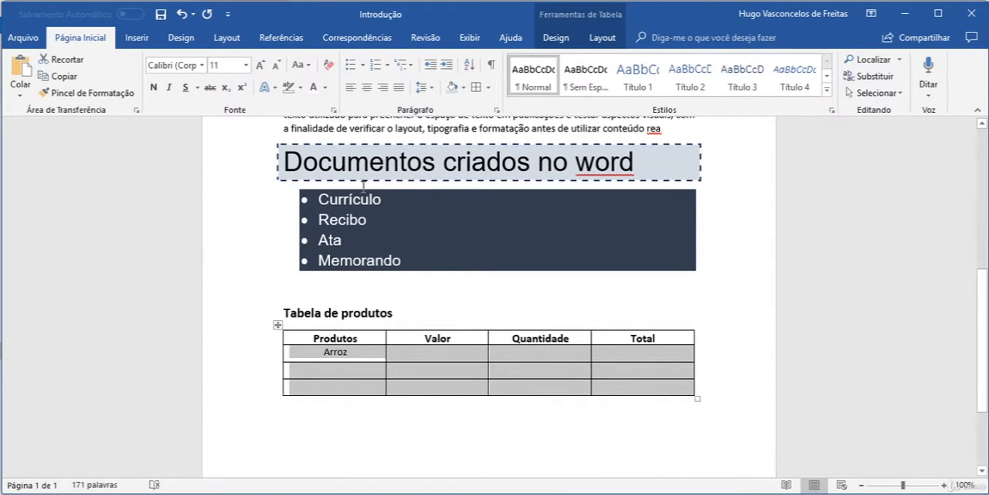
left_click(343, 359)
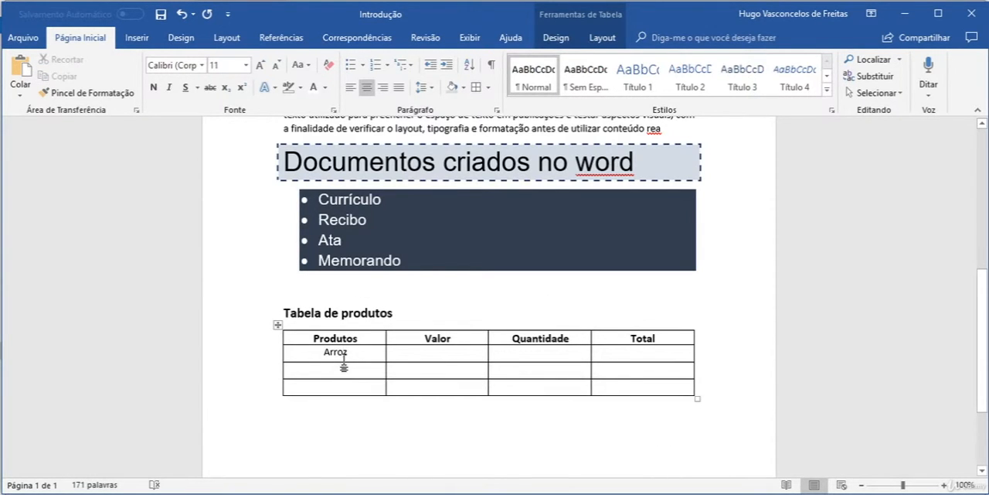
double_click(334, 353)
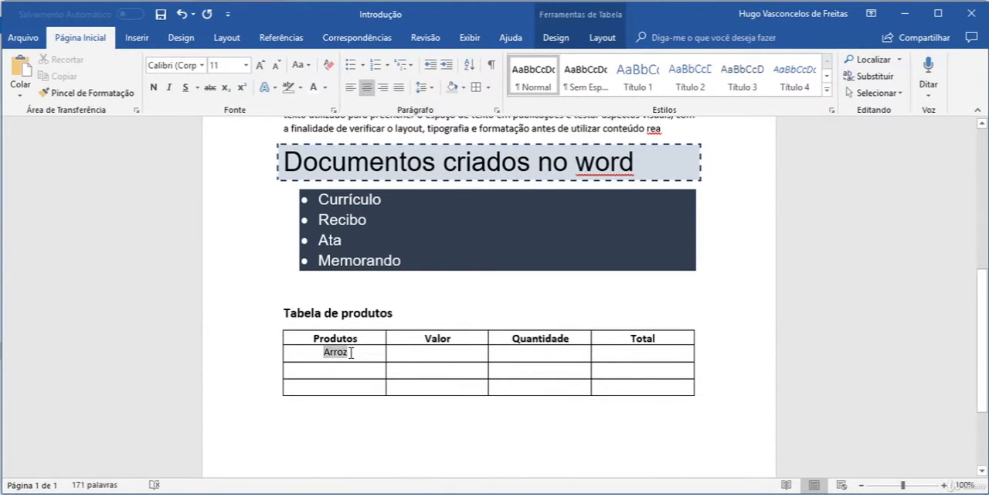
left_click(86, 93)
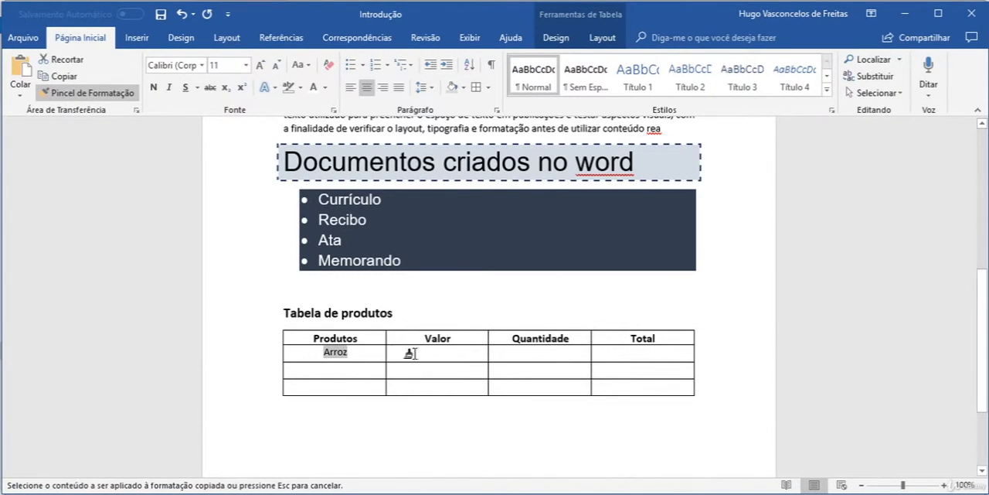
left_click_drag(408, 356, 635, 389)
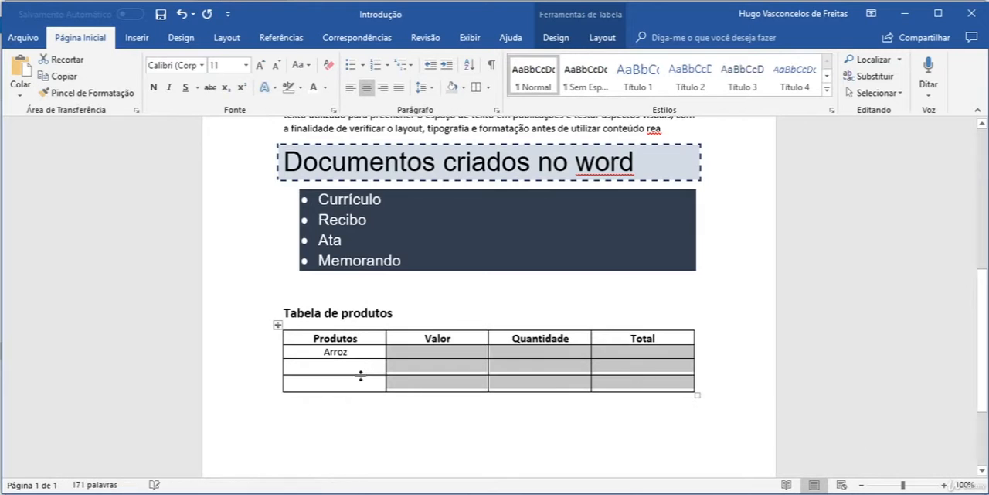
Copy the formatting of "Arroz" onto the two empty cells beneath it in the Produtos column.
left_click(350, 355)
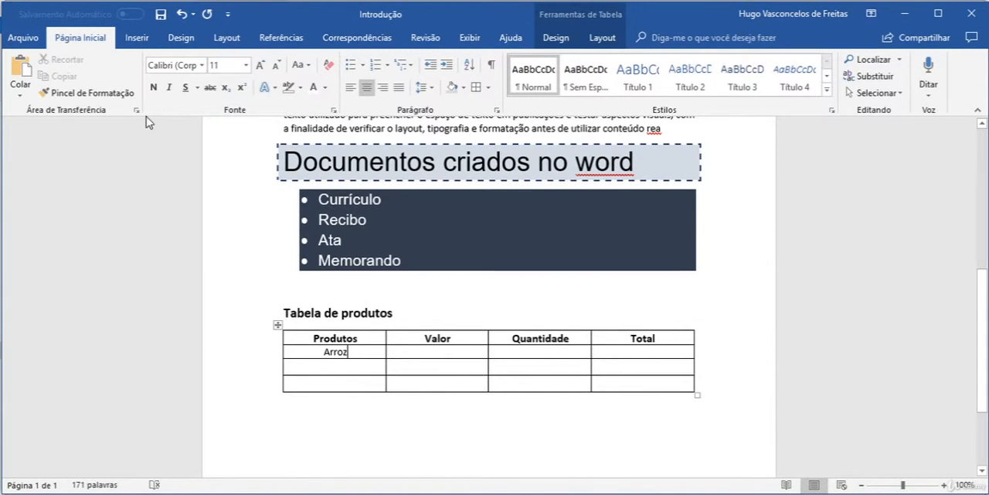
left_click(126, 97)
left_click_drag(320, 365, 361, 381)
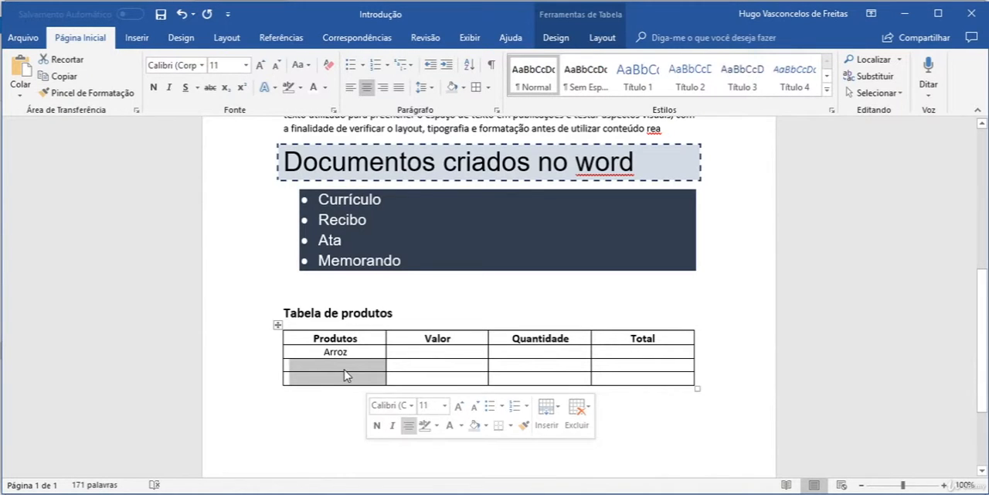
Fill the Arroz row with placeholder text "fsdfsf" under Valor, "dsfsdff" under Quantidade and "sfsdfds" under Total.
type("fsdfsf")
left_click(545, 352)
type("dsfsdff")
left_click(634, 353)
type("sfsdfds")
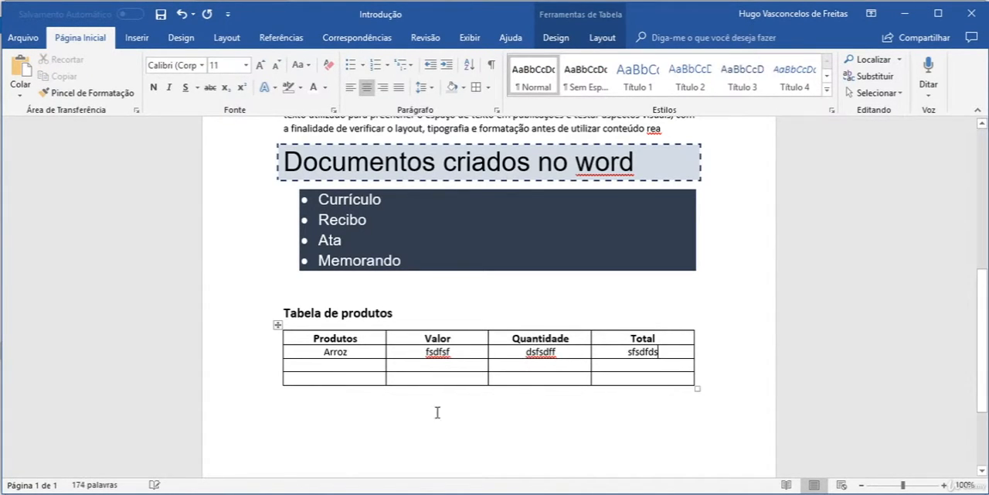
left_click(428, 416)
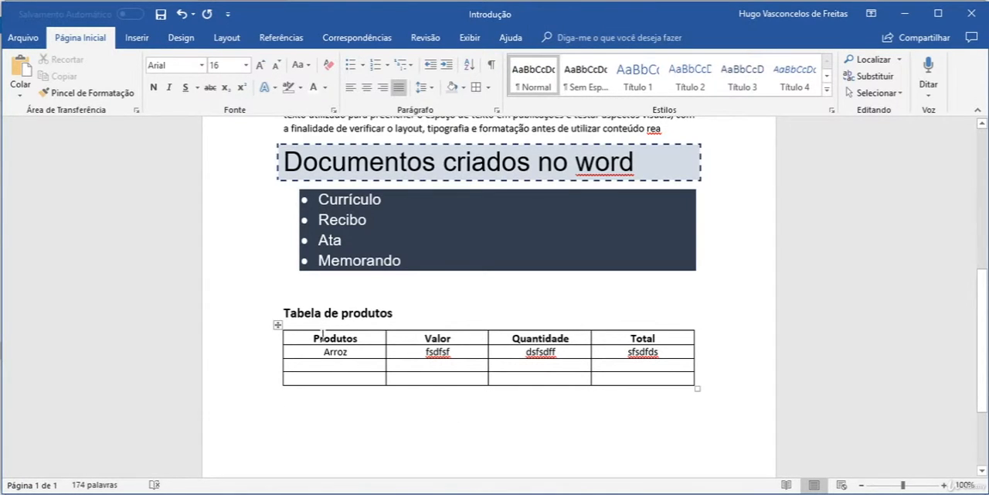
Select the whole product table and examine the design and layout options available for it.
left_click(278, 326)
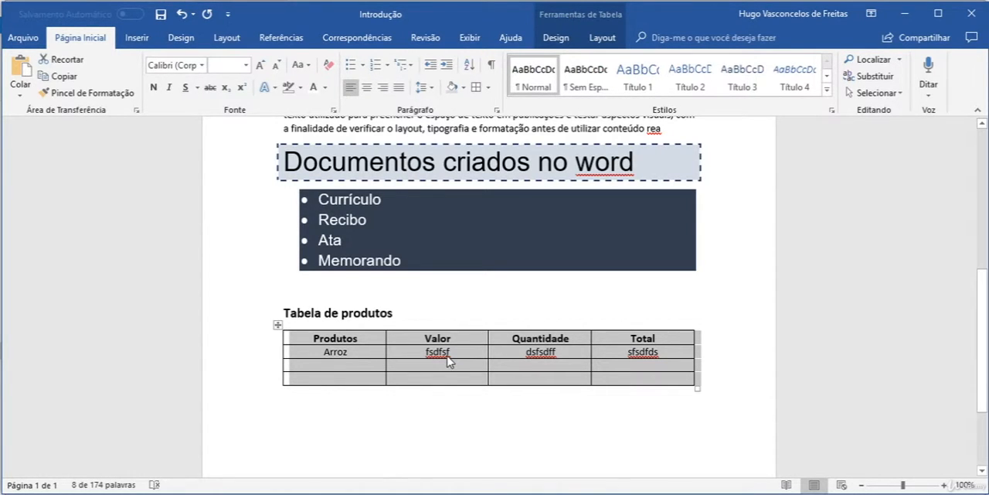
left_click(553, 40)
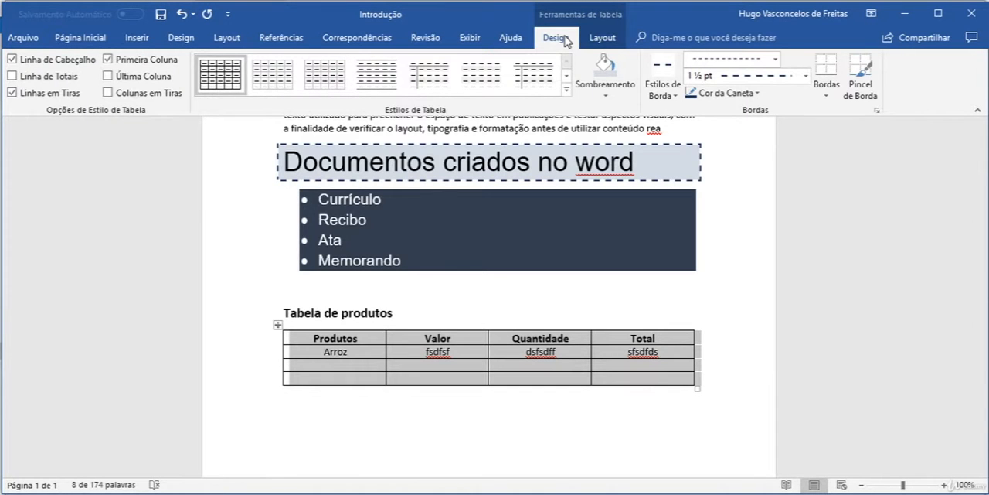
left_click(601, 38)
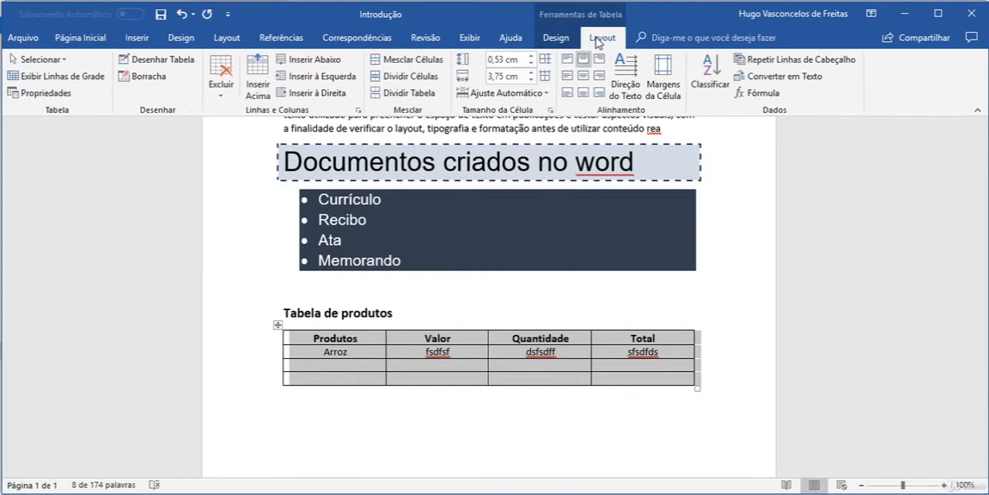
left_click(556, 38)
left_click(597, 38)
left_click(553, 38)
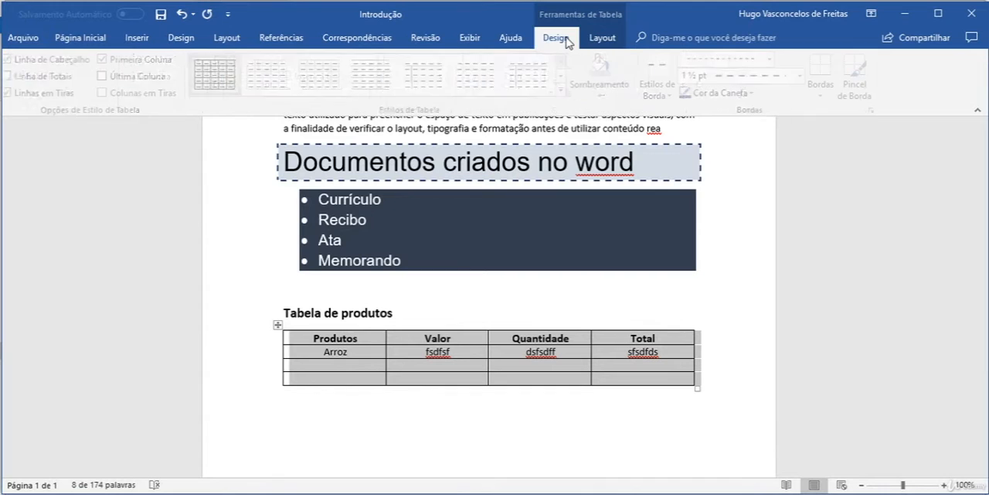
left_click(136, 37)
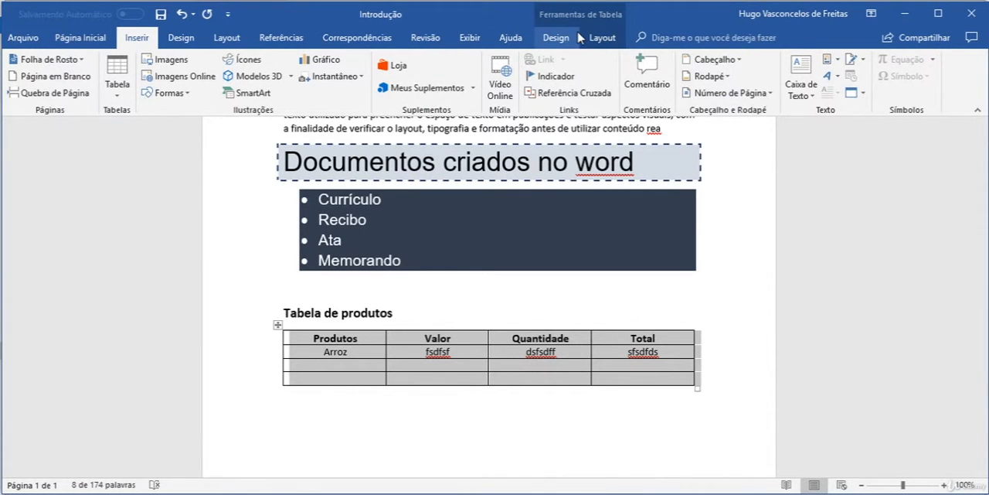